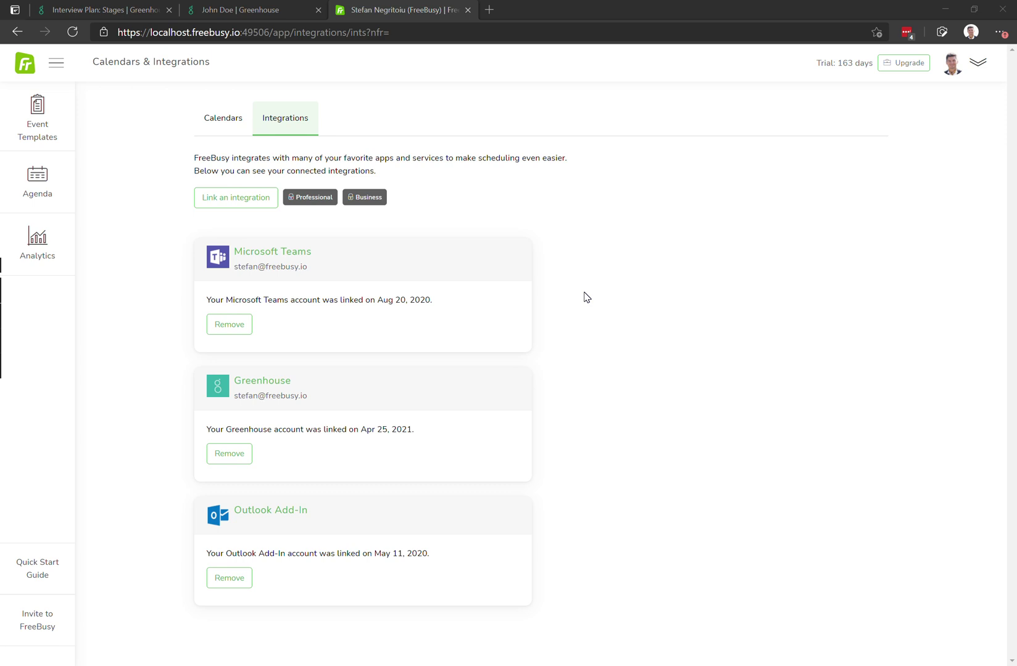
Switch to Greenhouse, check the Senior Frontend Engineer interview plan, and open the candidate's Behavioral Phone Interview for scheduling
click(103, 6)
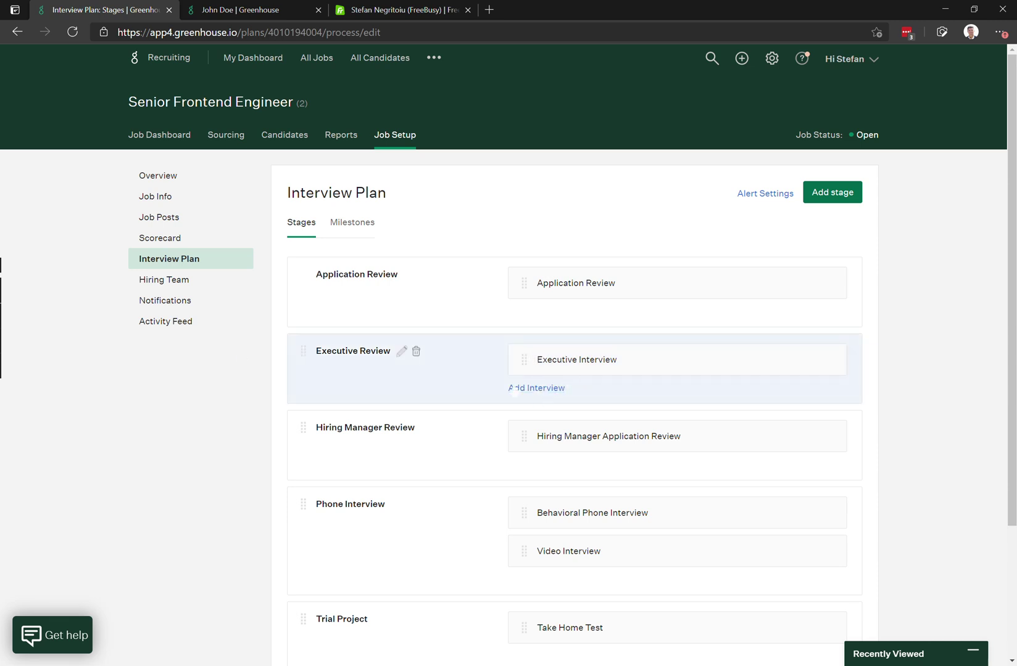
click(255, 8)
scroll(356, 405, down, 3)
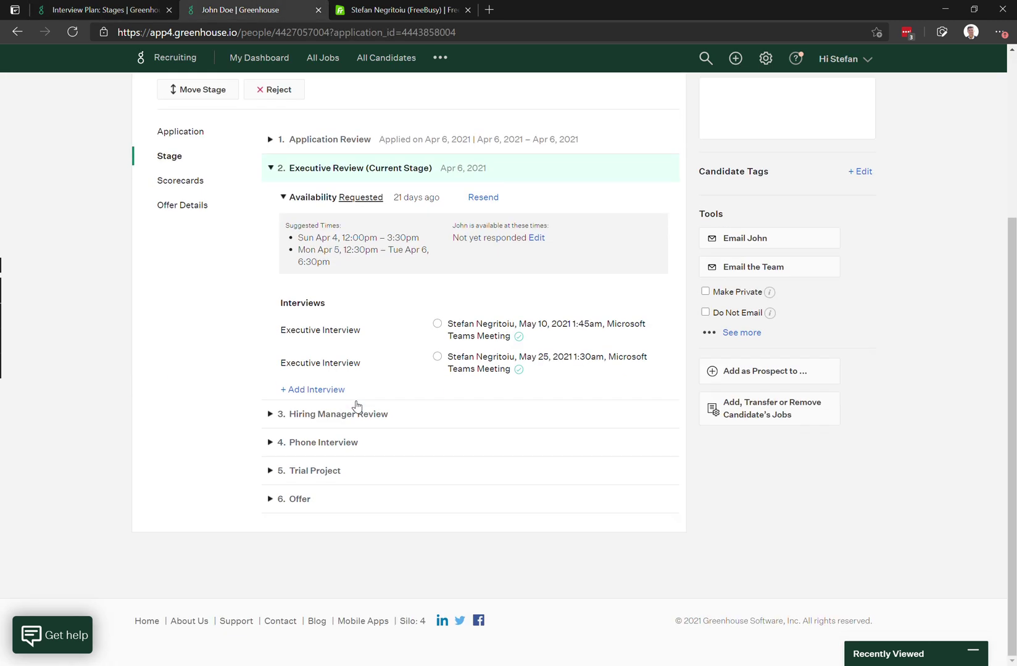
click(272, 447)
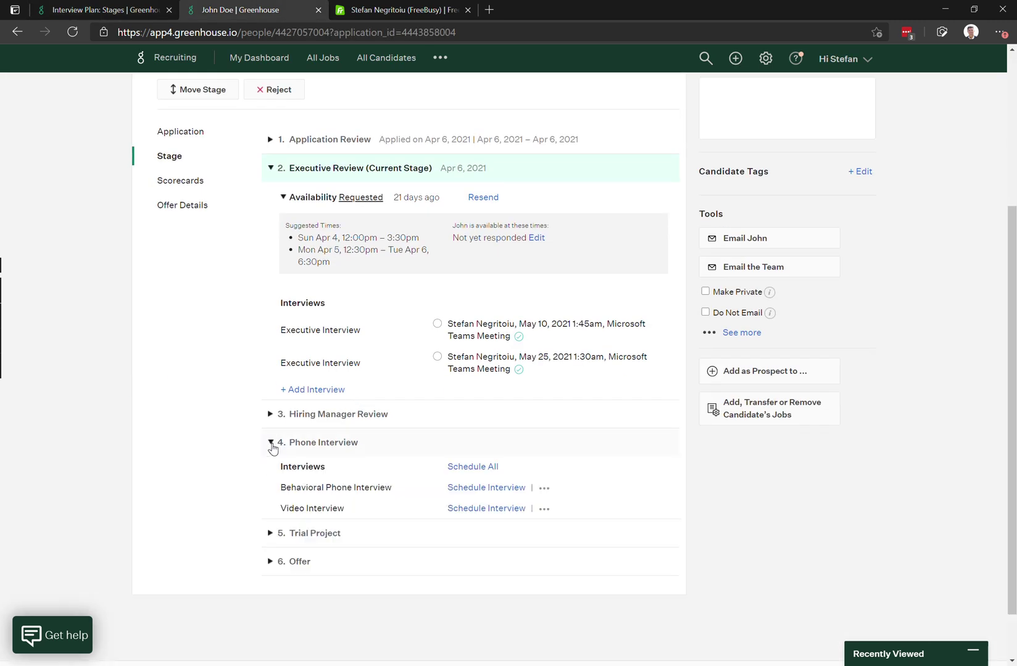
click(454, 488)
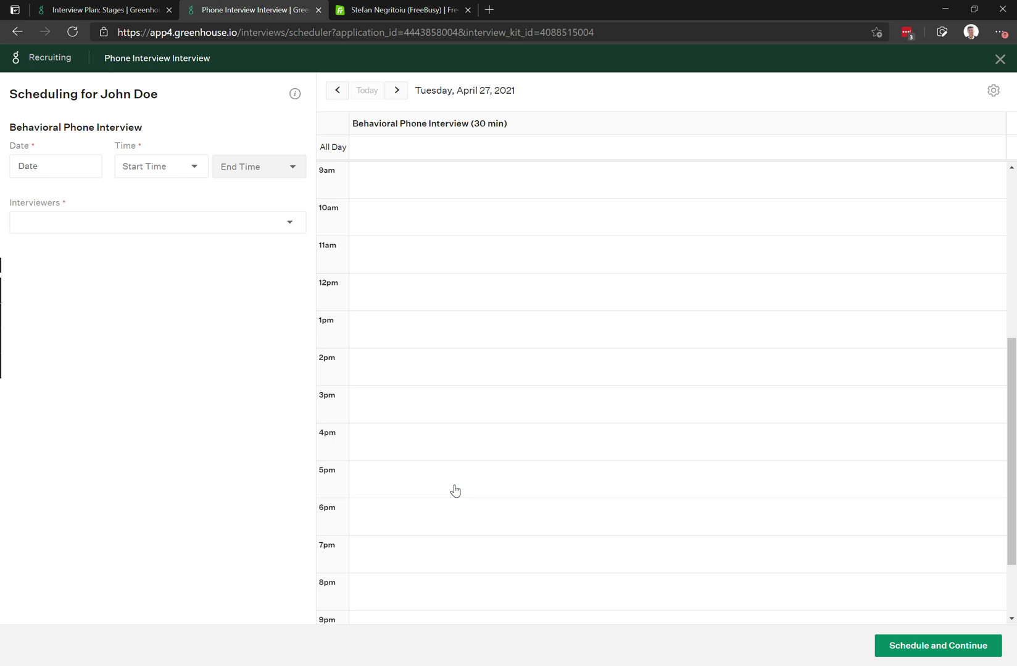
Assign two interviewers to the Behavioral Phone Interview and check the scheduler's time zone and calendar type settings
click(288, 223)
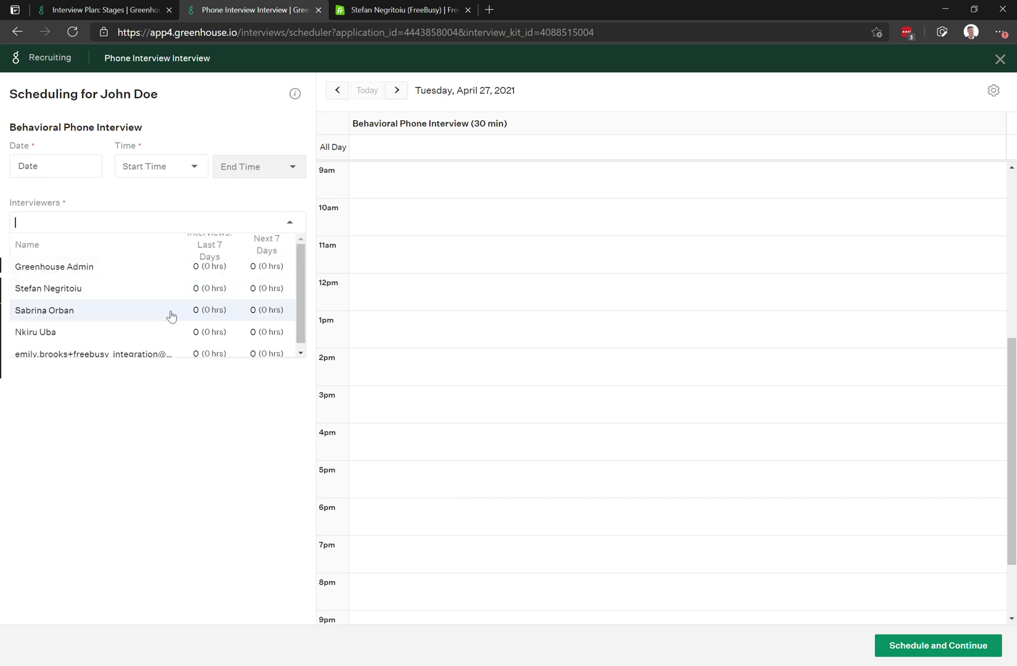
click(151, 289)
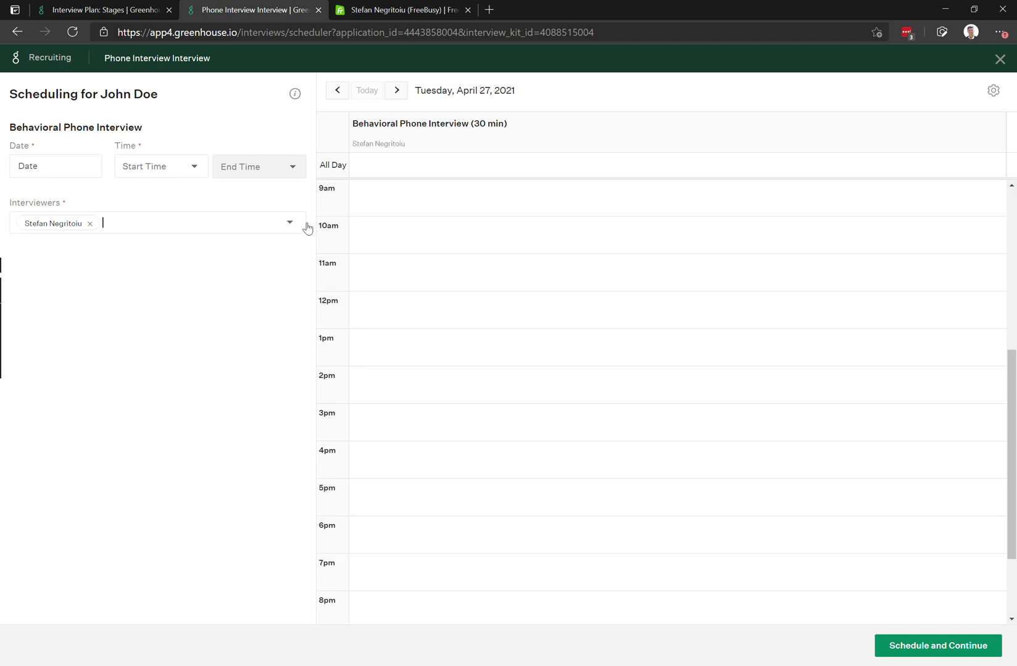
click(297, 222)
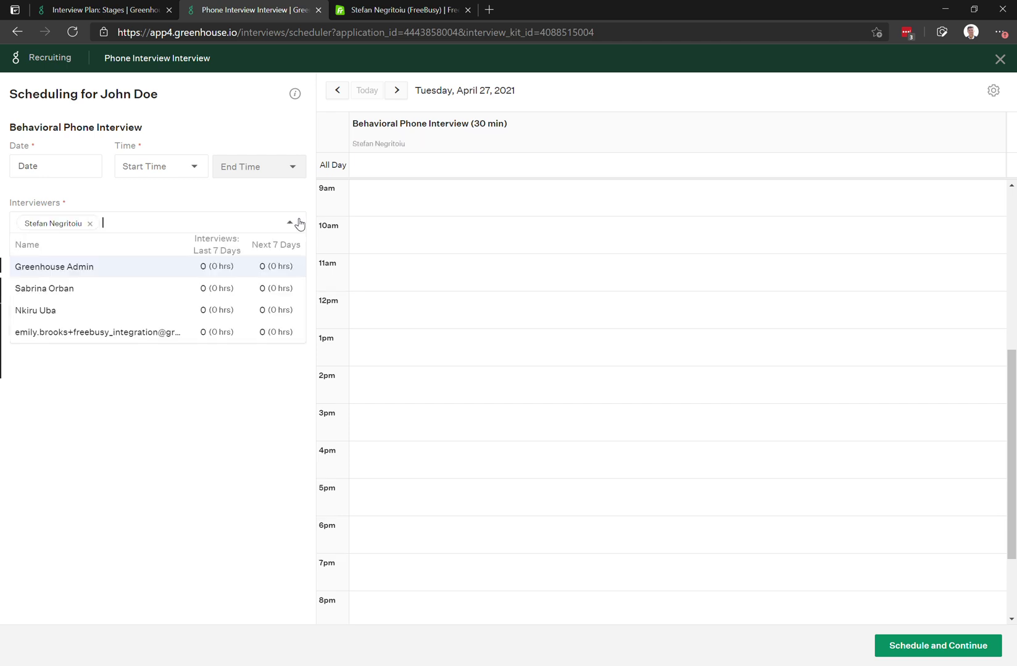
click(85, 299)
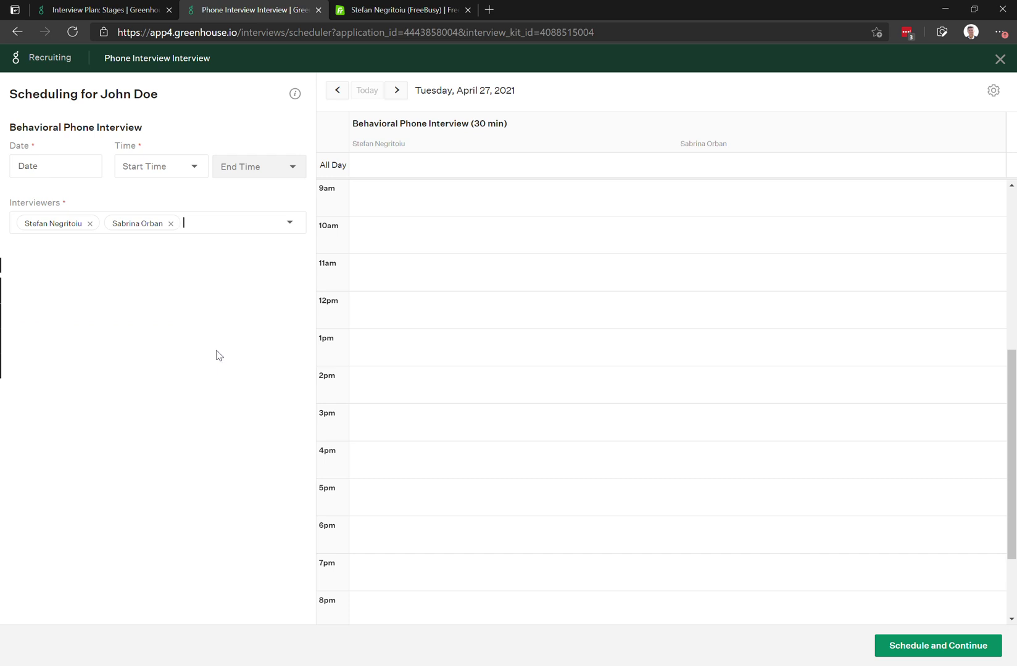
click(992, 91)
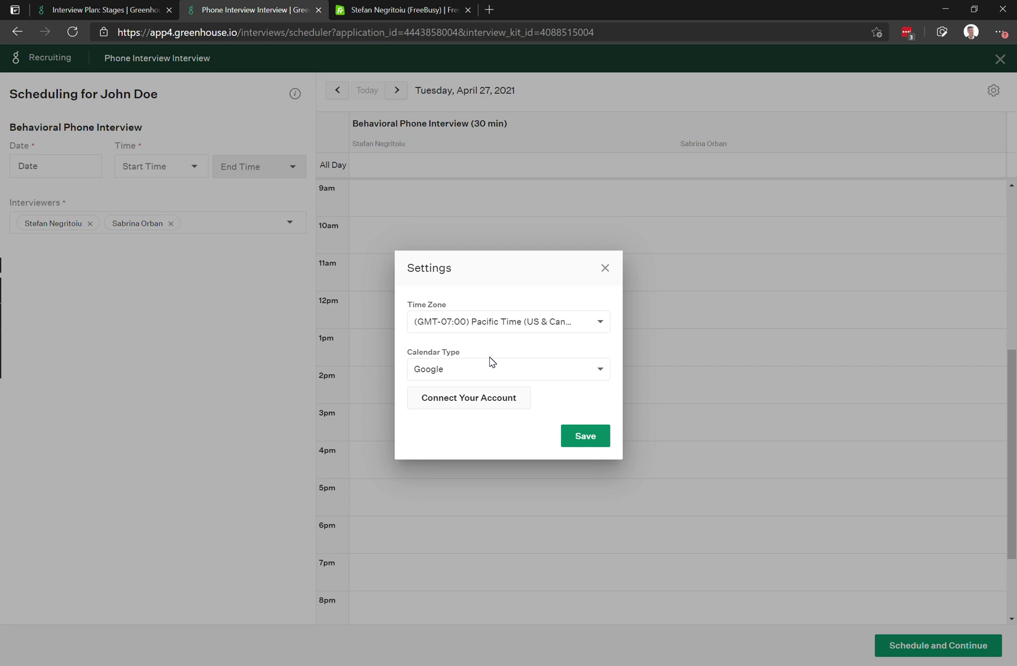
click(604, 269)
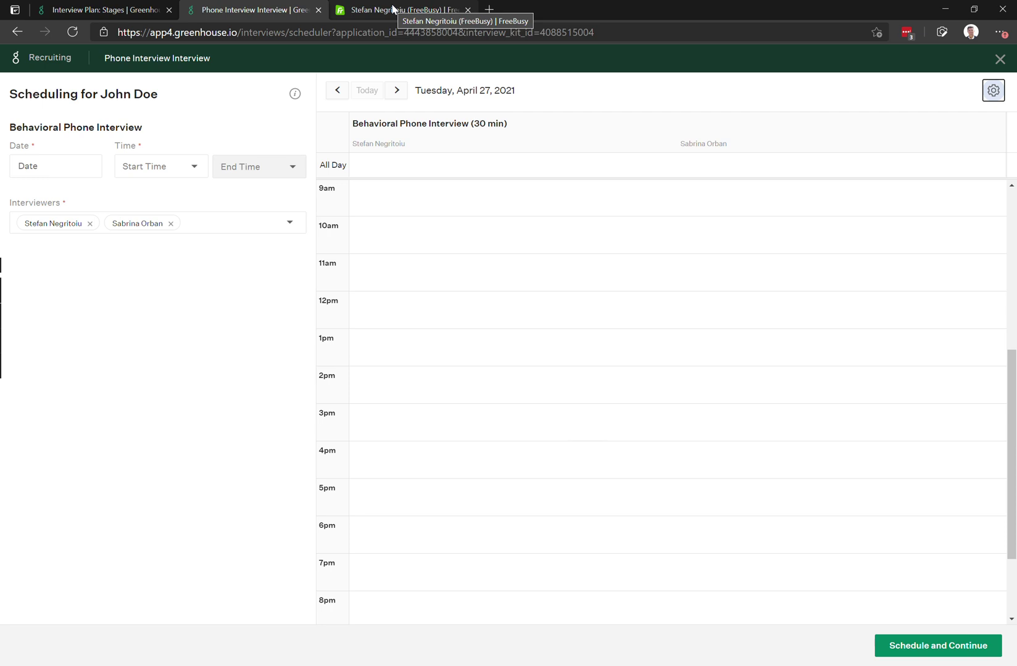
Switch to FreeBusy and open the 15min Phone Interview event template for editing
click(393, 9)
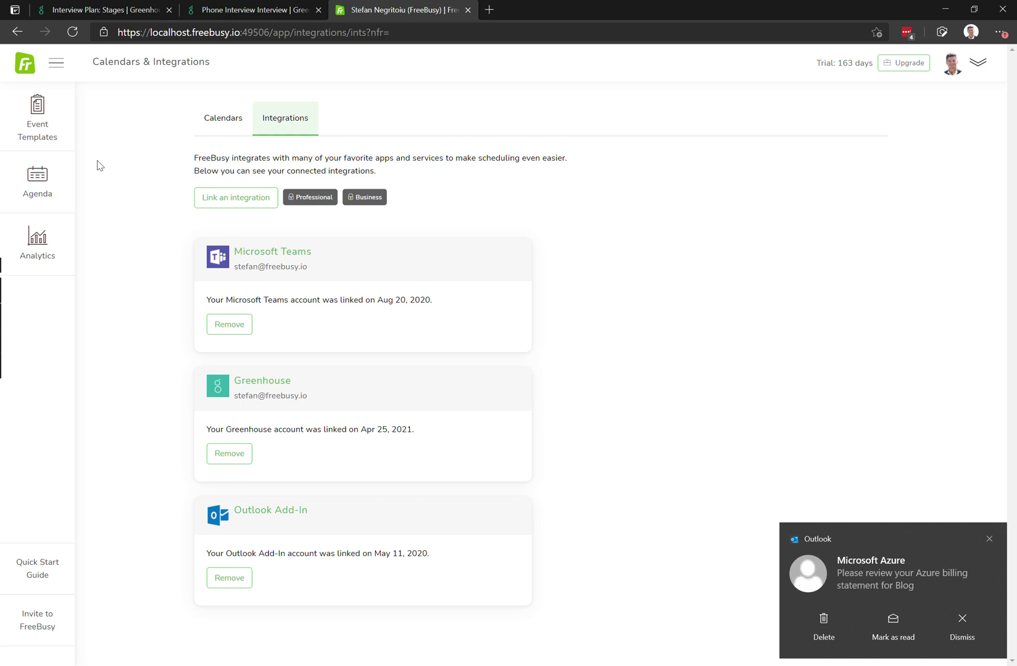
click(41, 119)
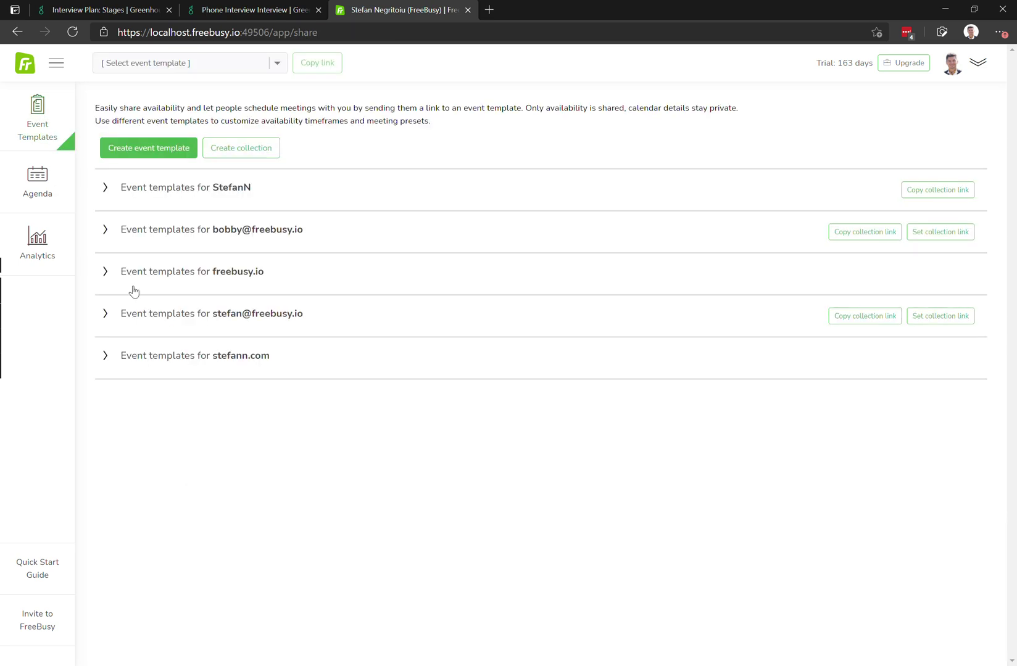
click(140, 315)
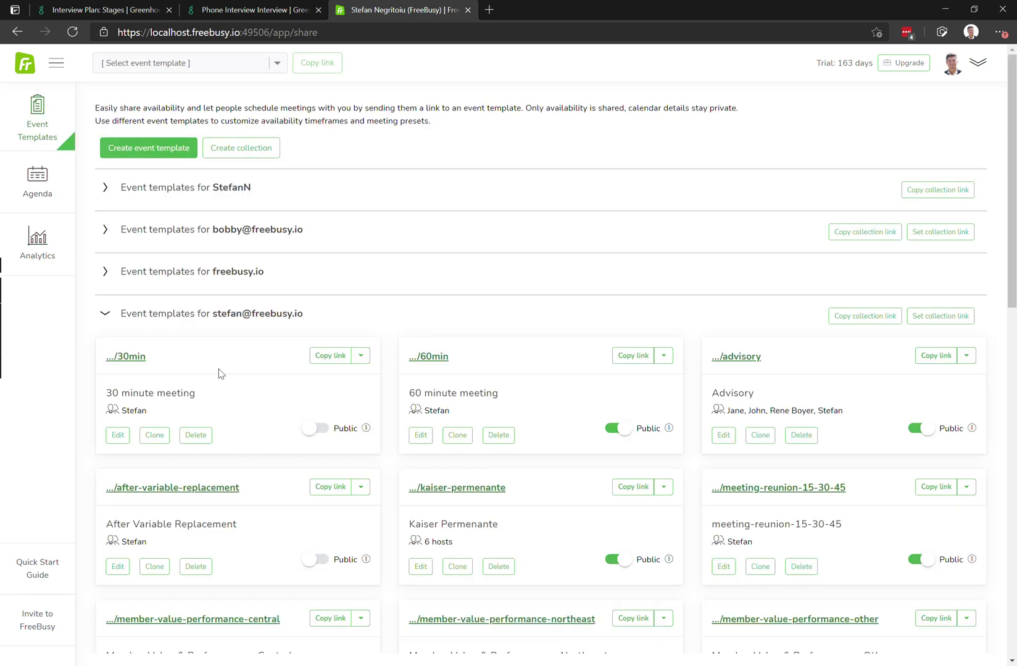
scroll(210, 369, down, 7)
scroll(210, 369, down, 3)
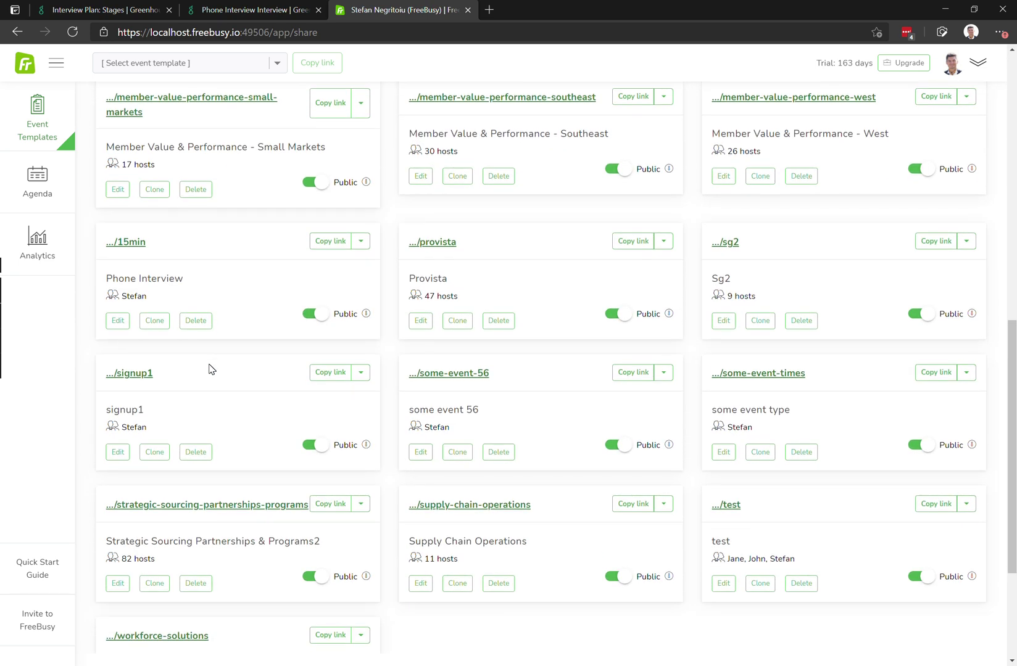
click(118, 322)
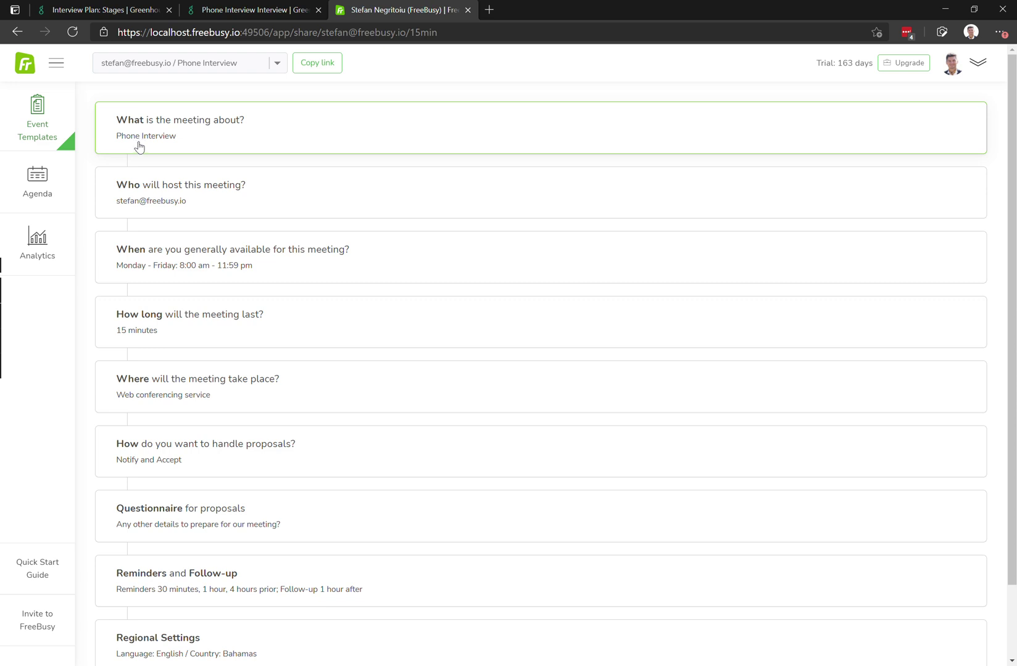
Link the template to the Greenhouse interview "2 - Senior Frontend Engineer - Behavioral Phone Interview" and save it
click(144, 137)
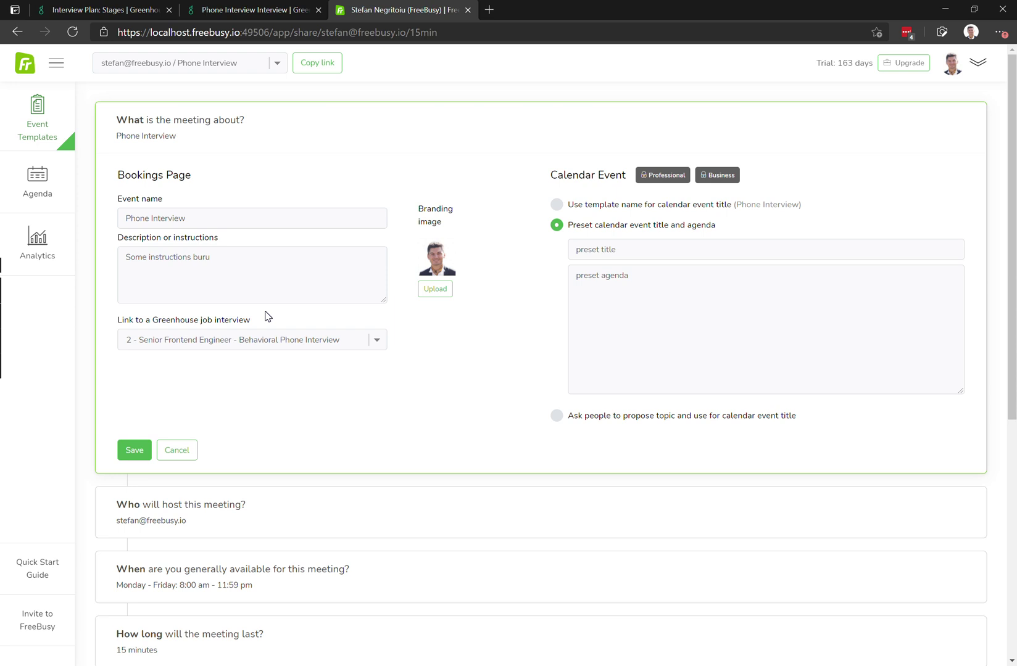
click(272, 340)
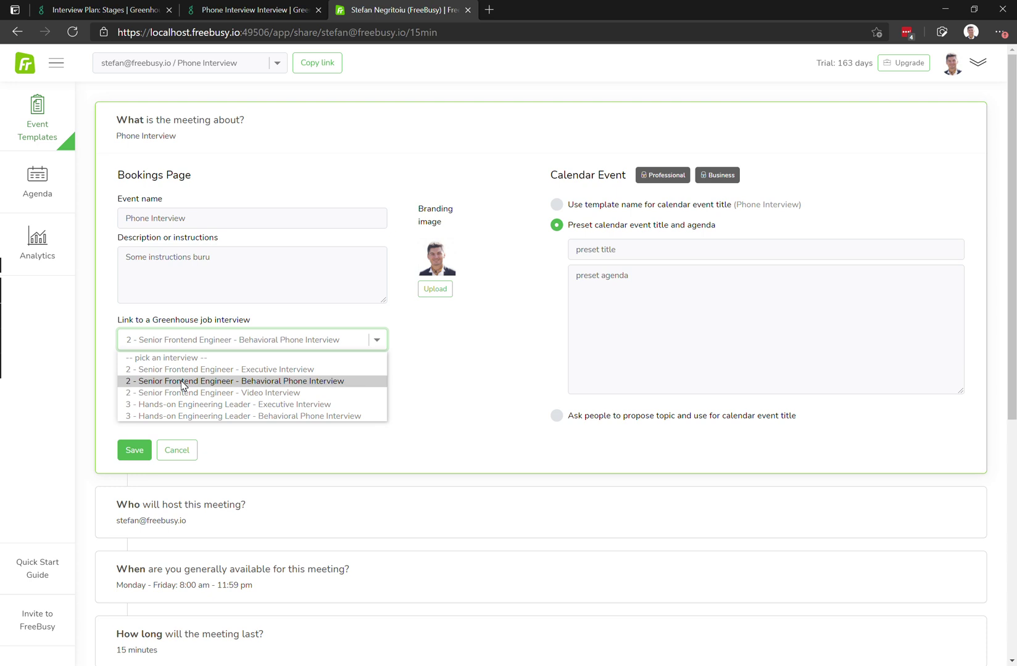
click(262, 383)
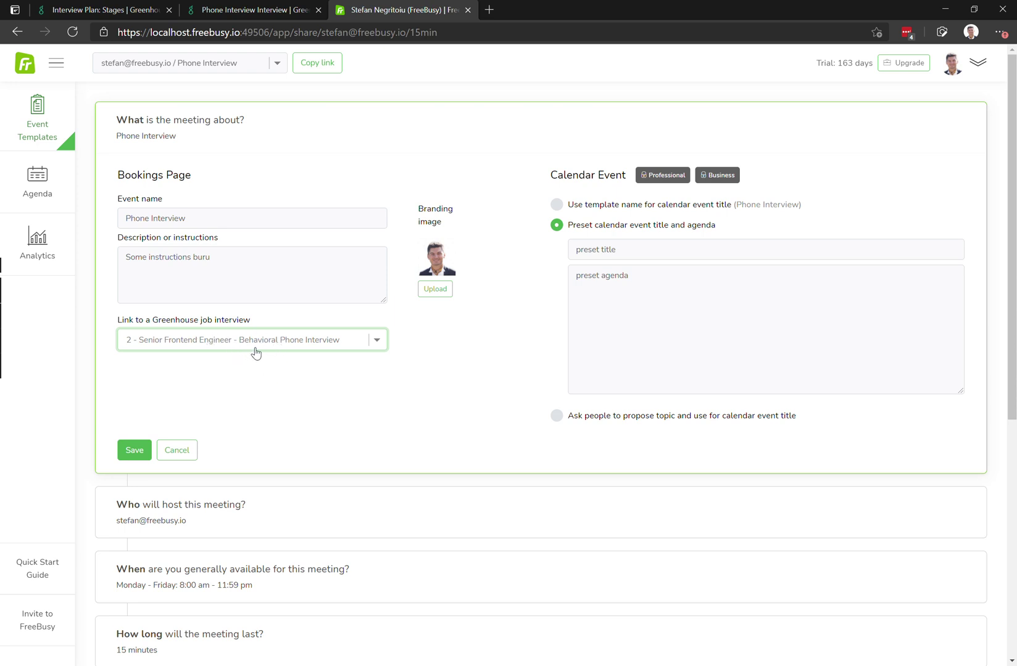
click(143, 452)
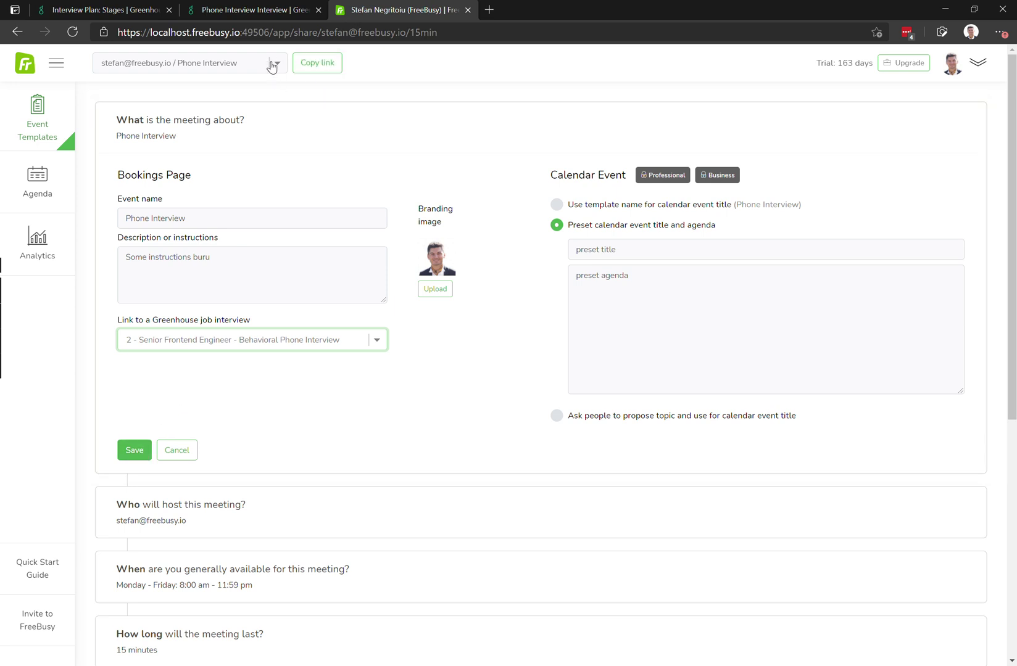
Copy the Phone Interview template's booking link and open it in a new browser tab
click(317, 64)
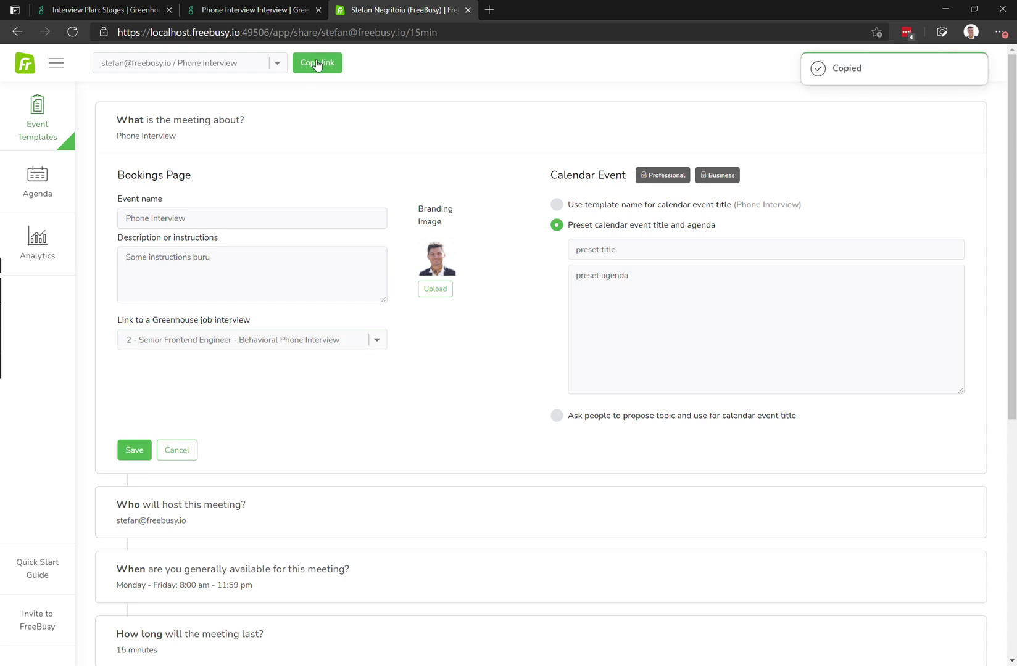
click(490, 11)
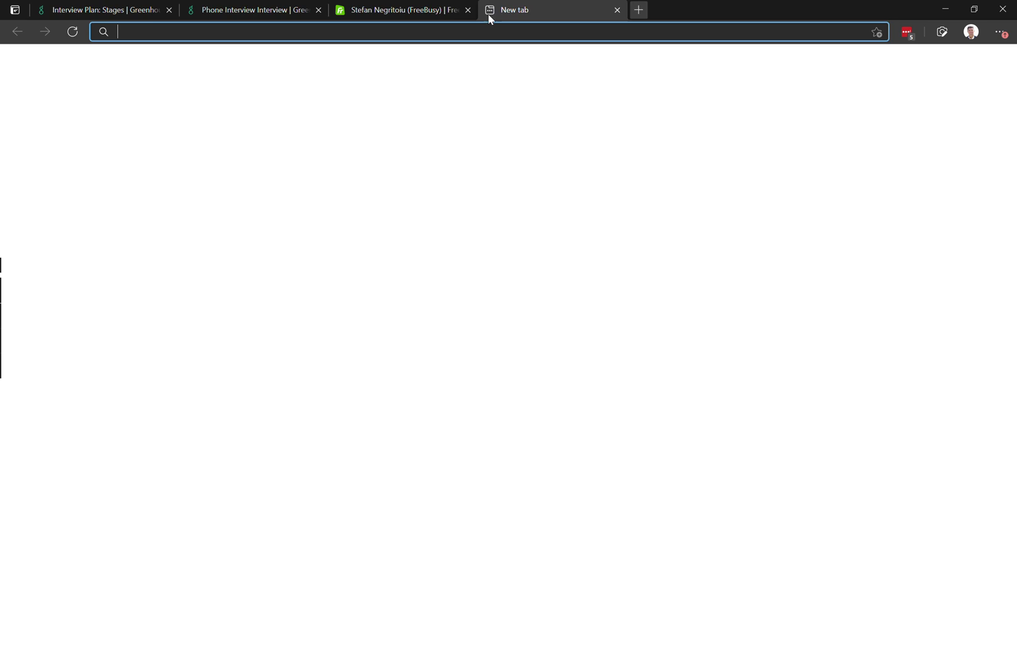
click(487, 32)
key(ctrl+v)
key(Return)
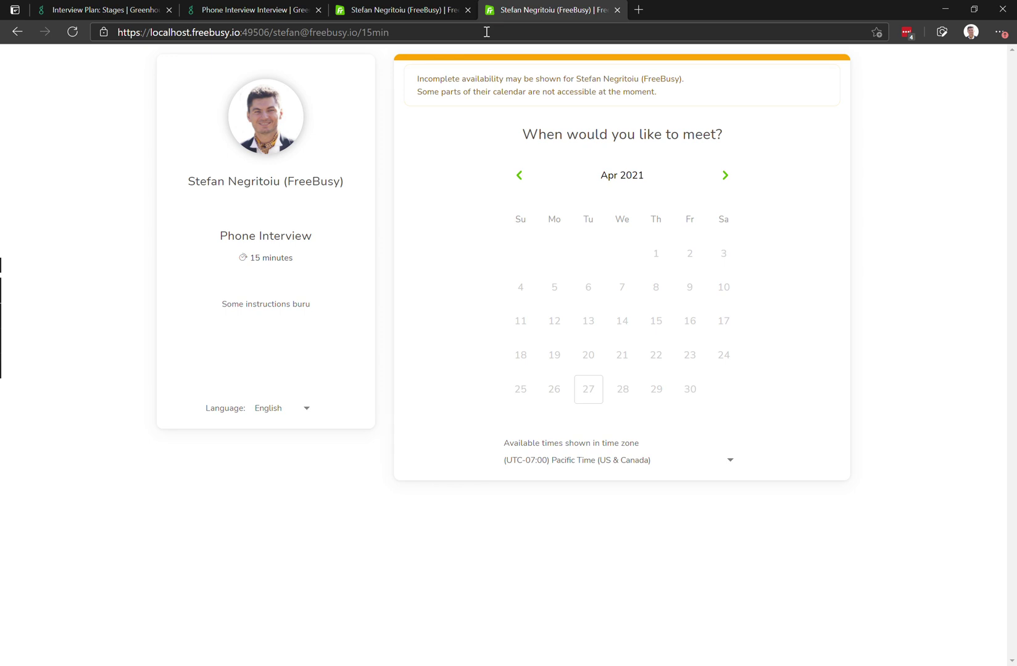
Choose Tuesday 11 May 2021 at 06:00 as the meeting time on the booking page
click(723, 179)
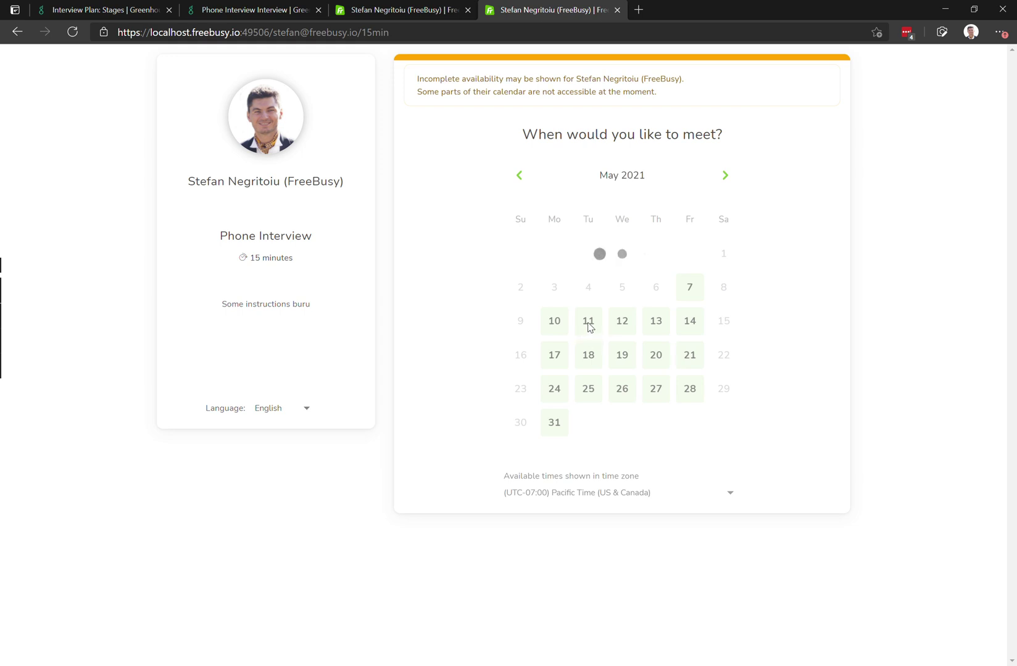
click(589, 324)
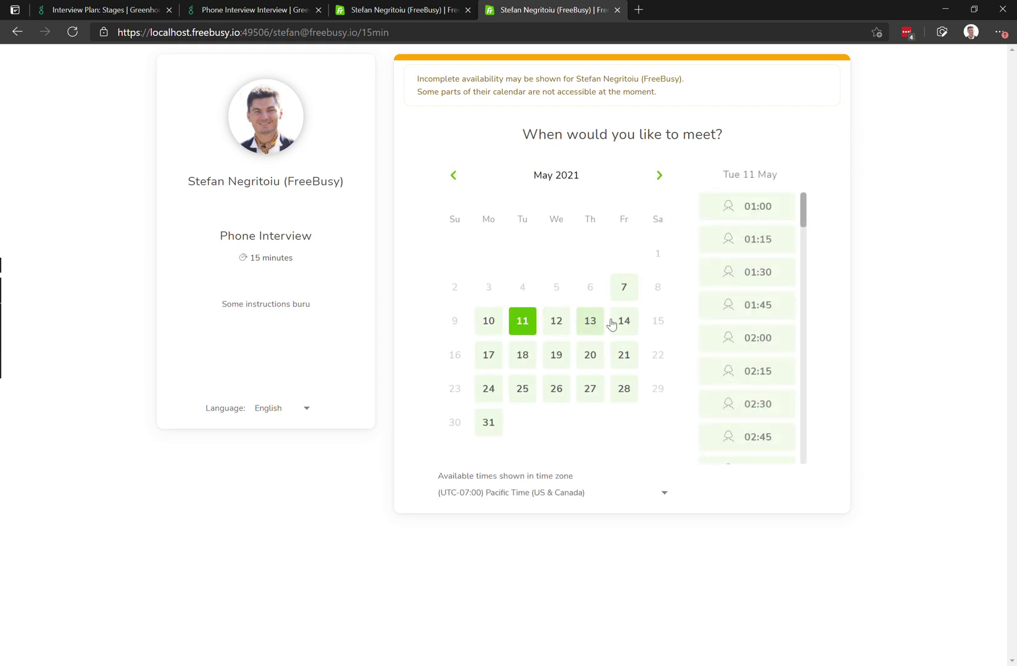
scroll(741, 365, down, 8)
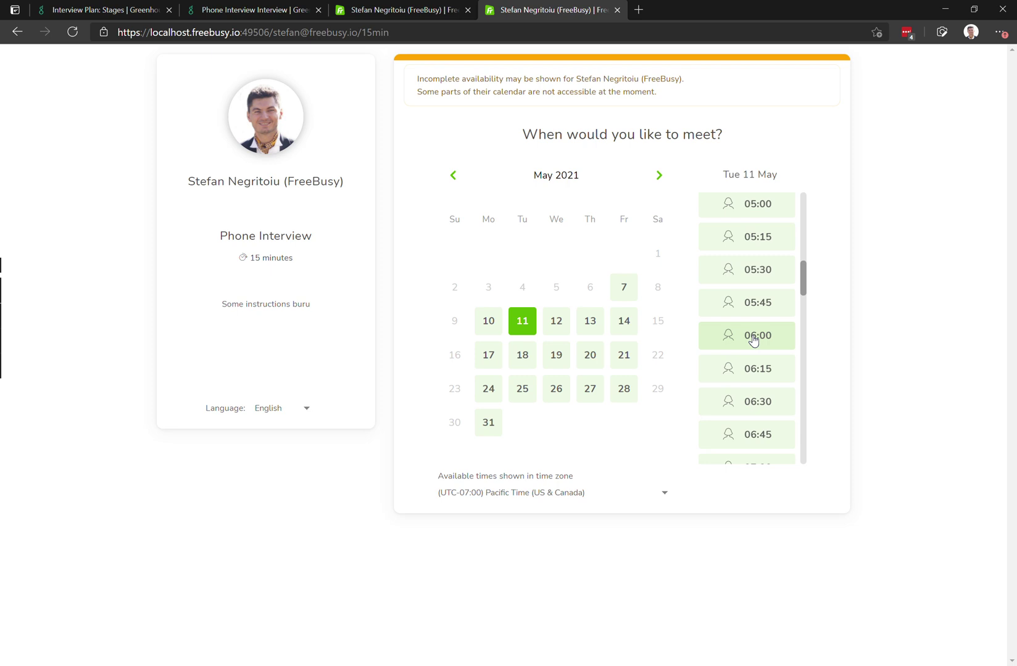
click(753, 336)
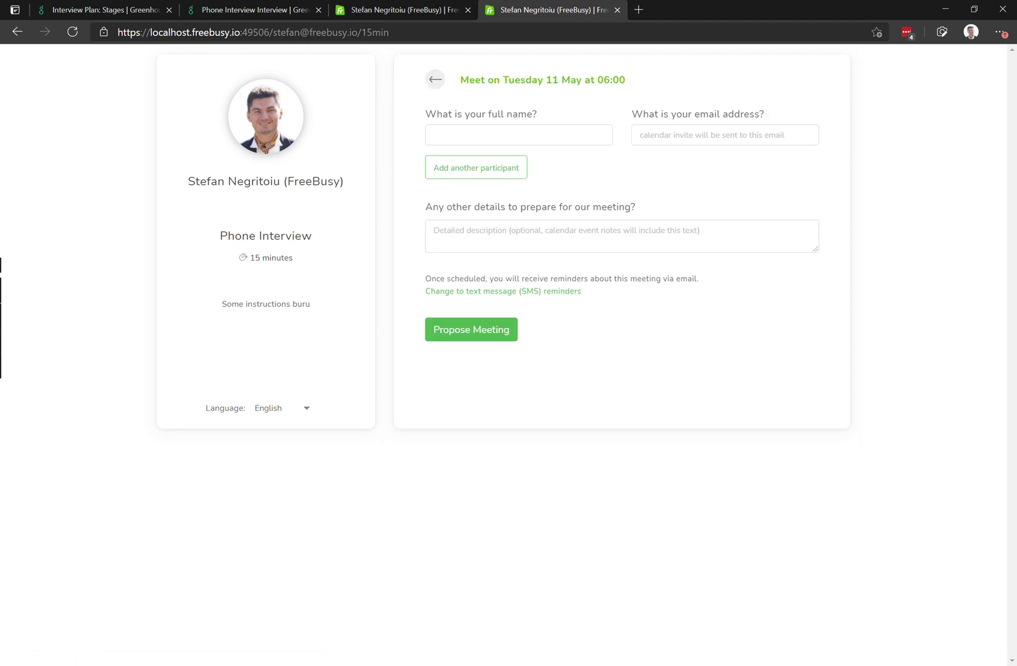
Fill in the candidate's full name and email address in the meeting proposal using the saved autofill entry
click(518, 135)
text(John)
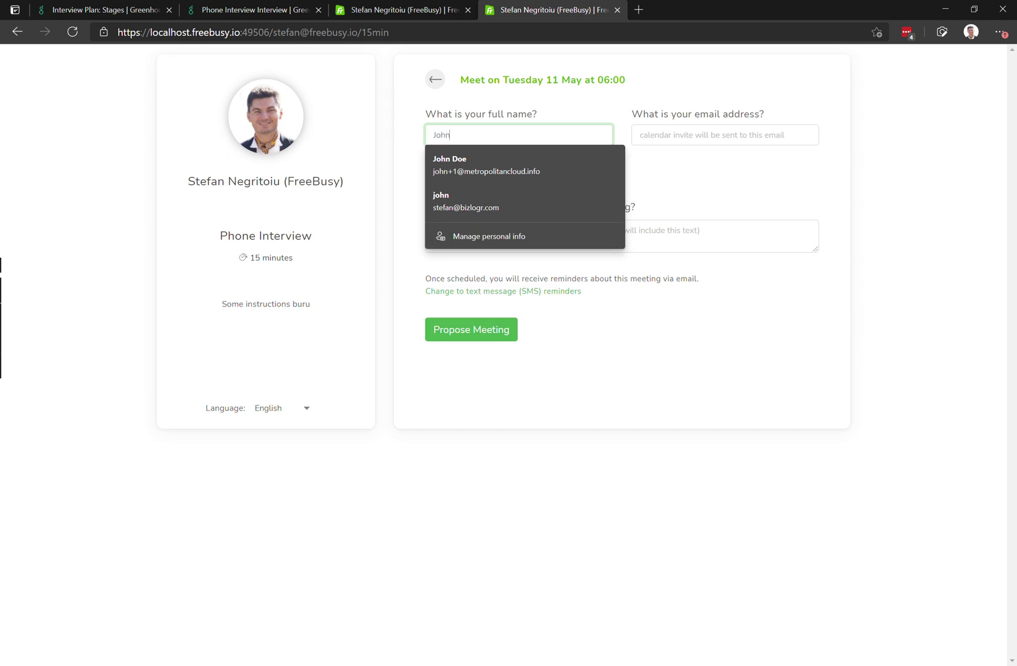
key(Down)
key(Return)
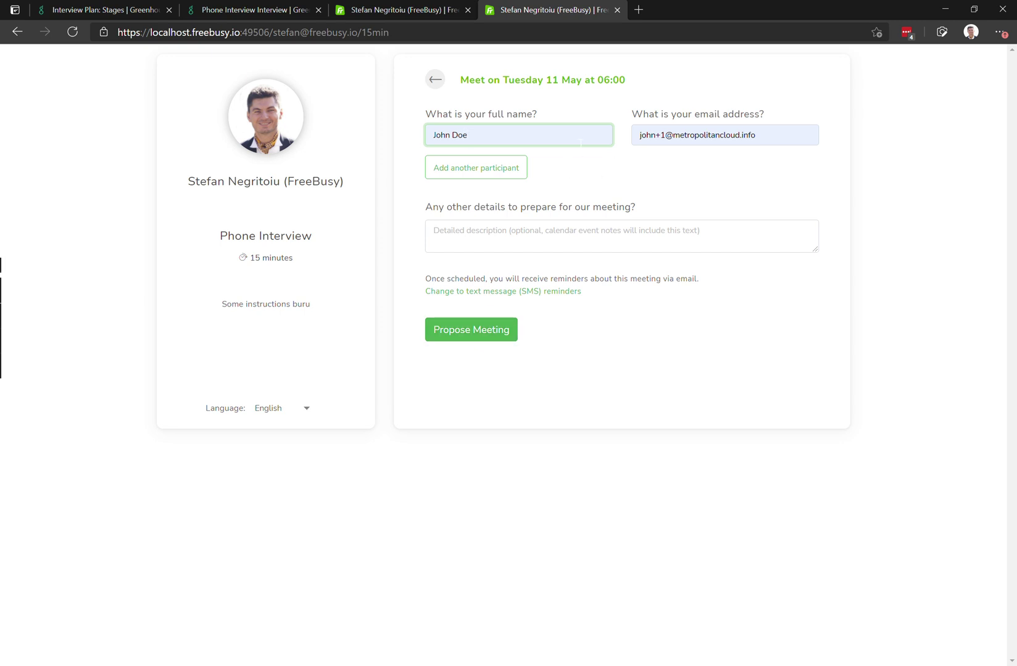
Switch back to Greenhouse and return from the interview scheduler to the candidate's page
click(217, 10)
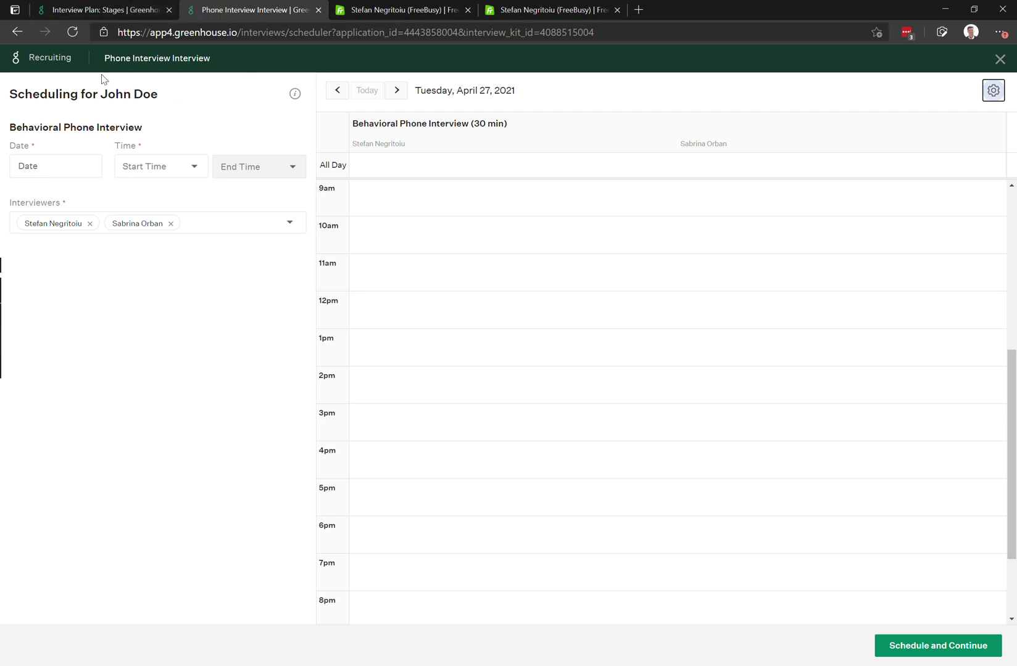
click(16, 32)
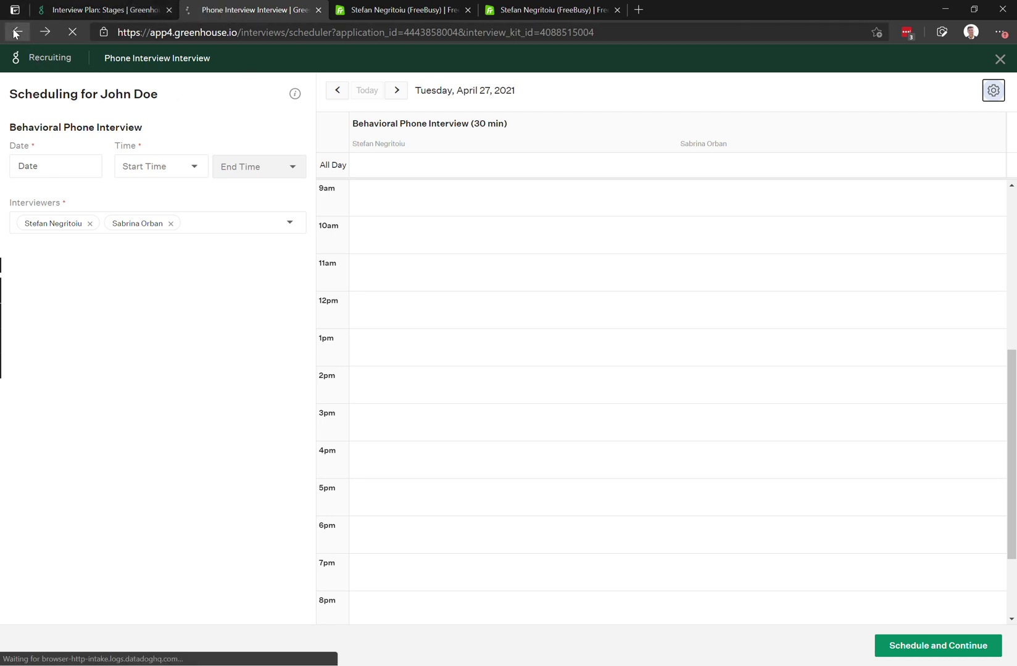